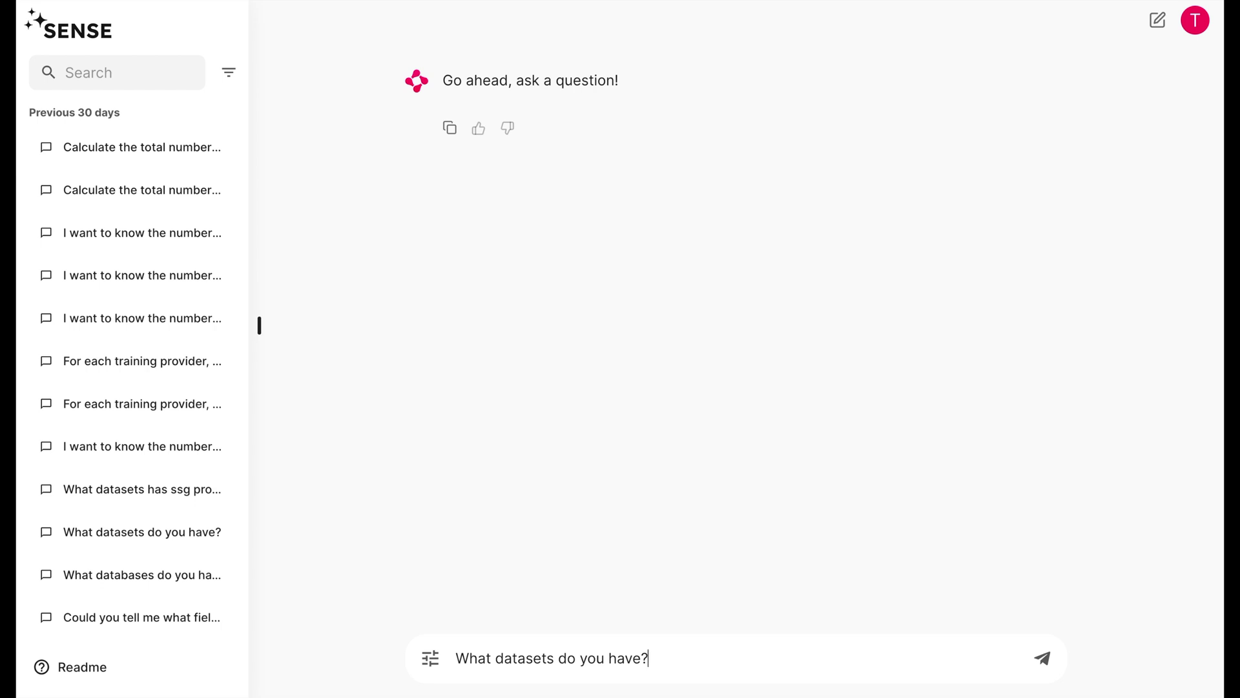
- Ask "What datasets do you have?" and review the cluster mapping table in the answer
{"action": "key", "text": "Return"}
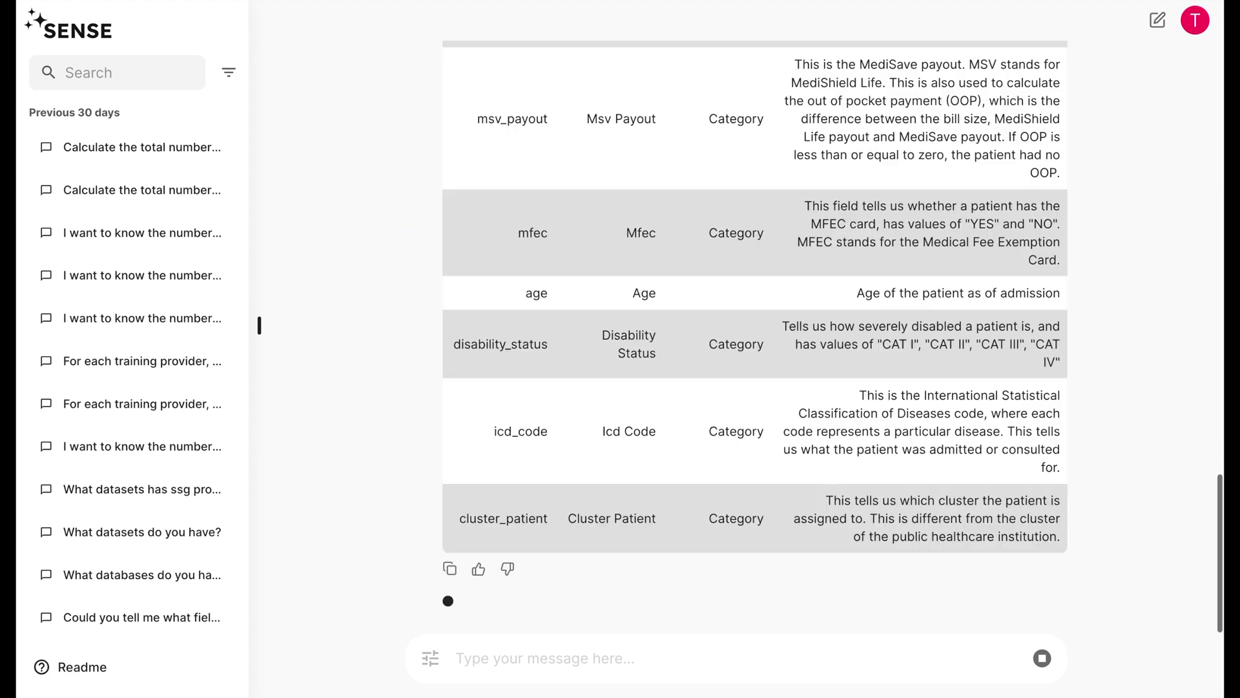
{"action": "scroll", "coordinate": [677, 384], "scroll_direction": "up", "scroll_amount": 20}
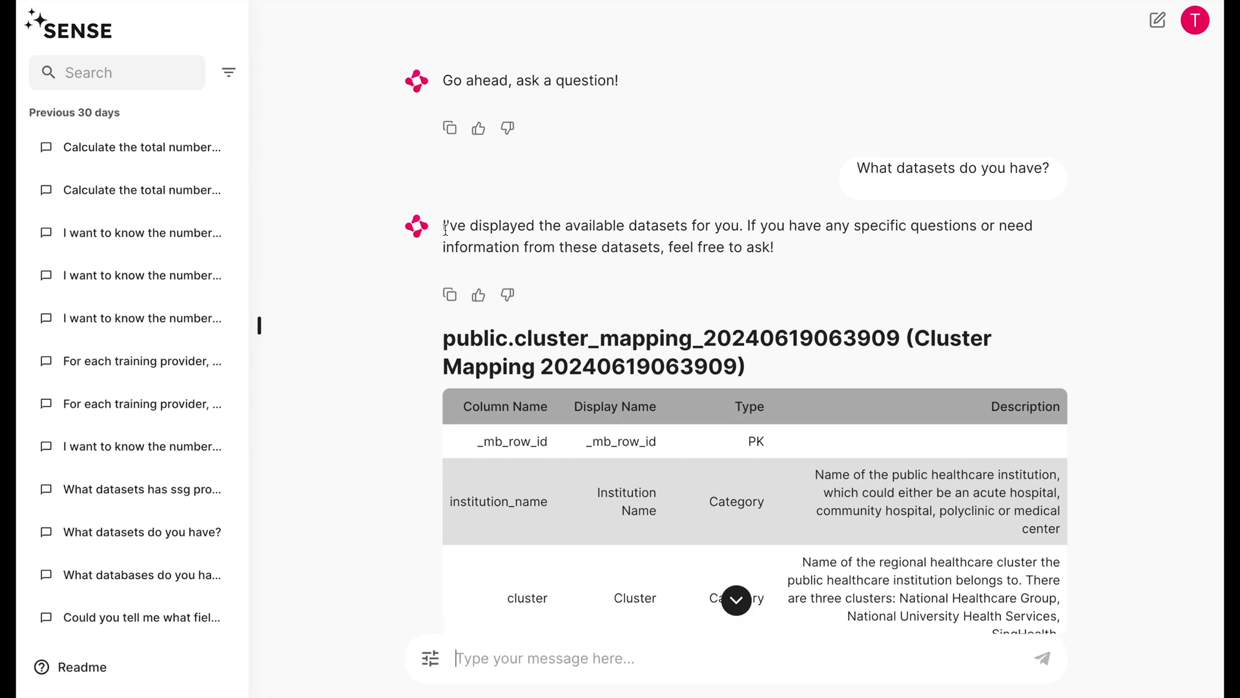
{"action": "scroll", "coordinate": [457, 271], "scroll_direction": "down", "scroll_amount": 3}
{"action": "scroll", "coordinate": [463, 294], "scroll_direction": "down", "scroll_amount": 1}
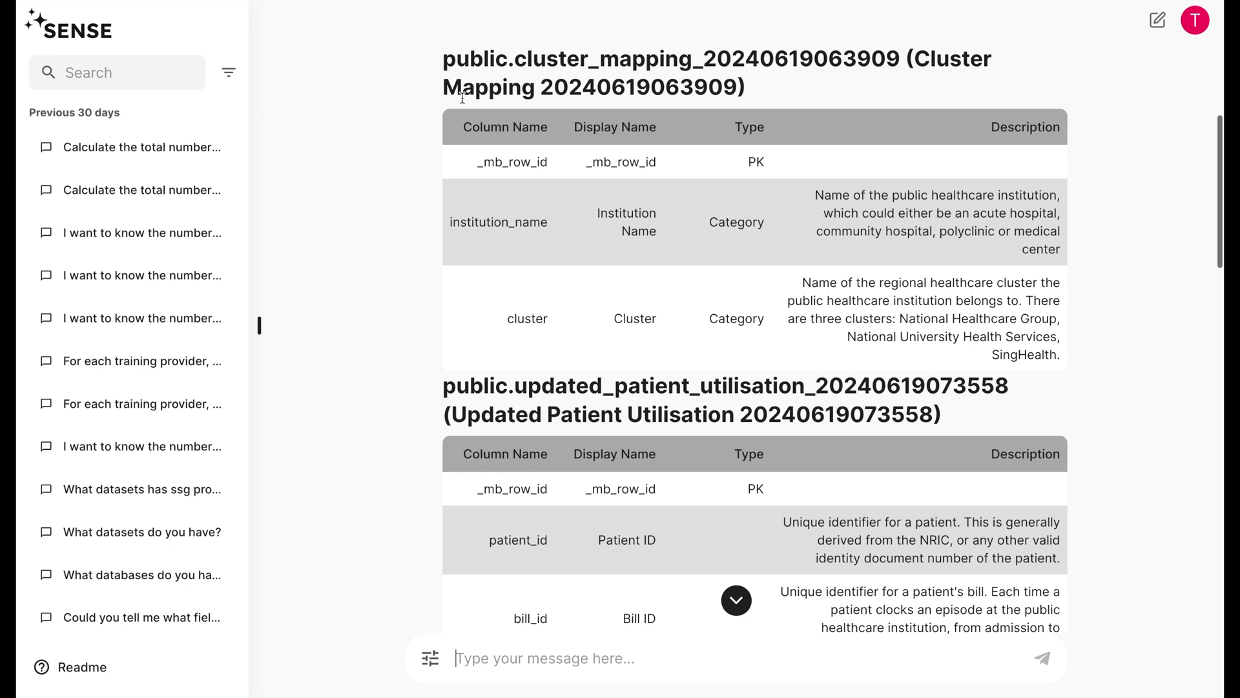
{"action": "left_click_drag", "start_coordinate": [444, 62], "coordinate": [899, 63]}
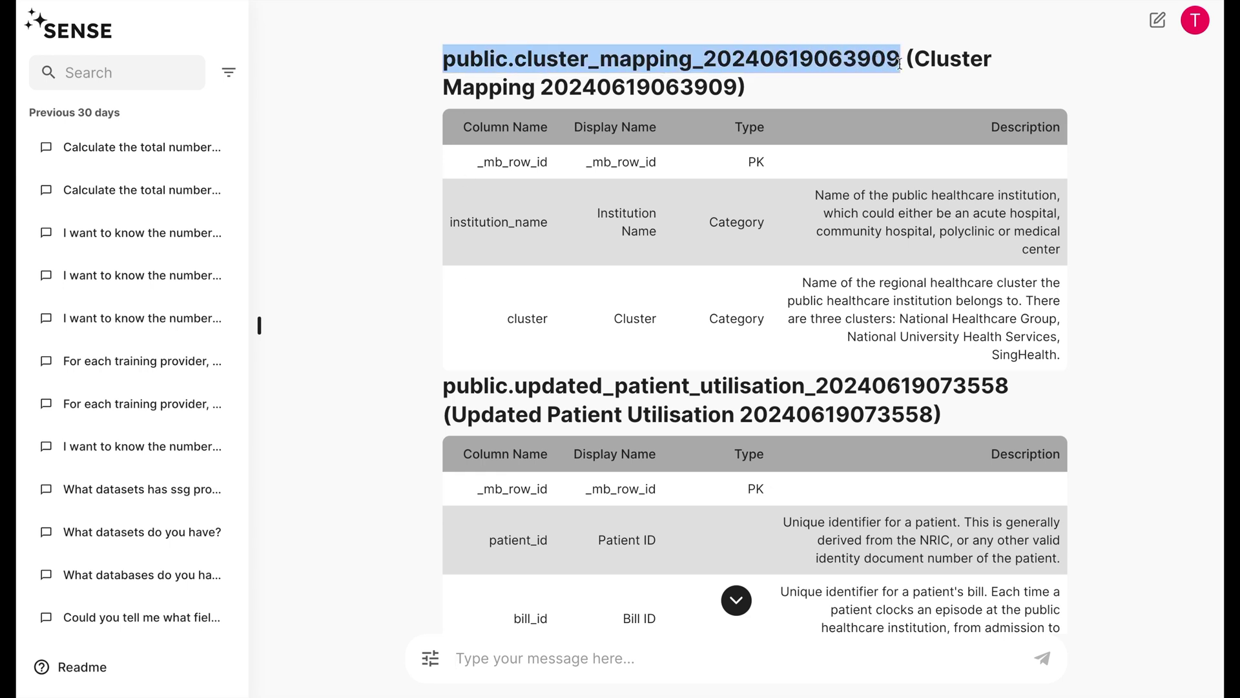
{"action": "scroll", "coordinate": [397, 384], "scroll_direction": "down", "scroll_amount": 5}
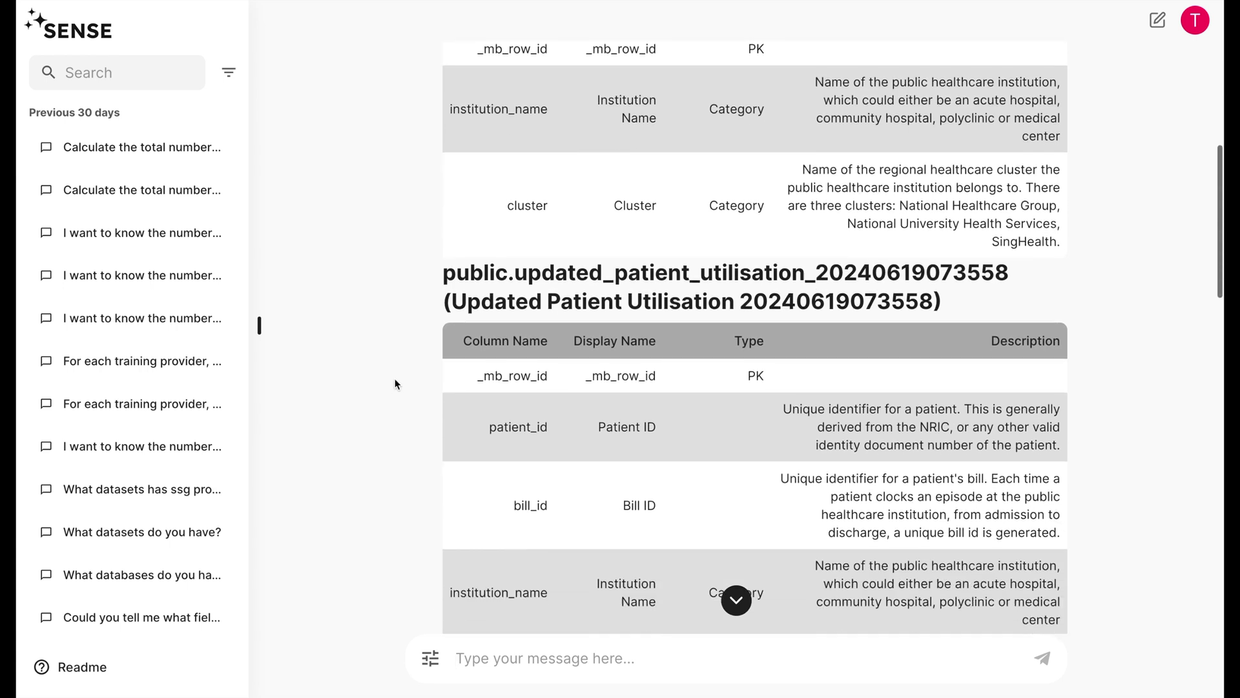
{"action": "left_click_drag", "start_coordinate": [445, 76], "coordinate": [1002, 89]}
{"action": "key", "text": "ctrl+c"}
{"action": "scroll", "coordinate": [854, 250], "scroll_direction": "down", "scroll_amount": 10}
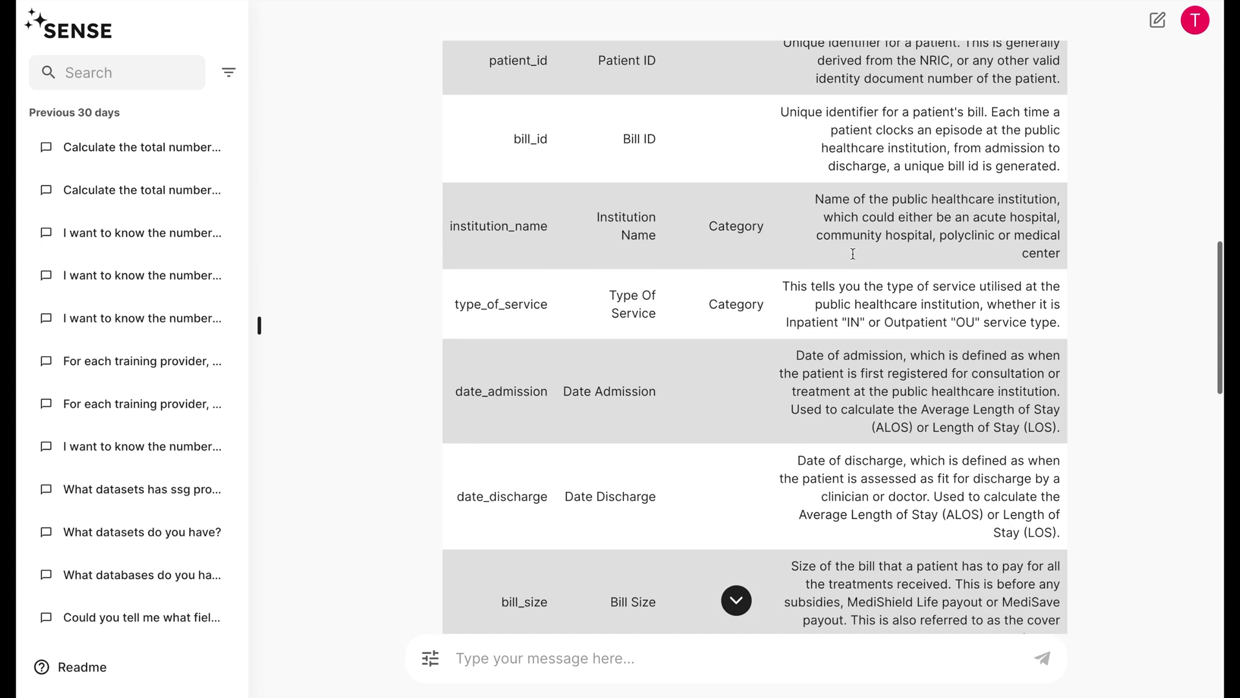
{"action": "scroll", "coordinate": [853, 254], "scroll_direction": "down", "scroll_amount": 7}
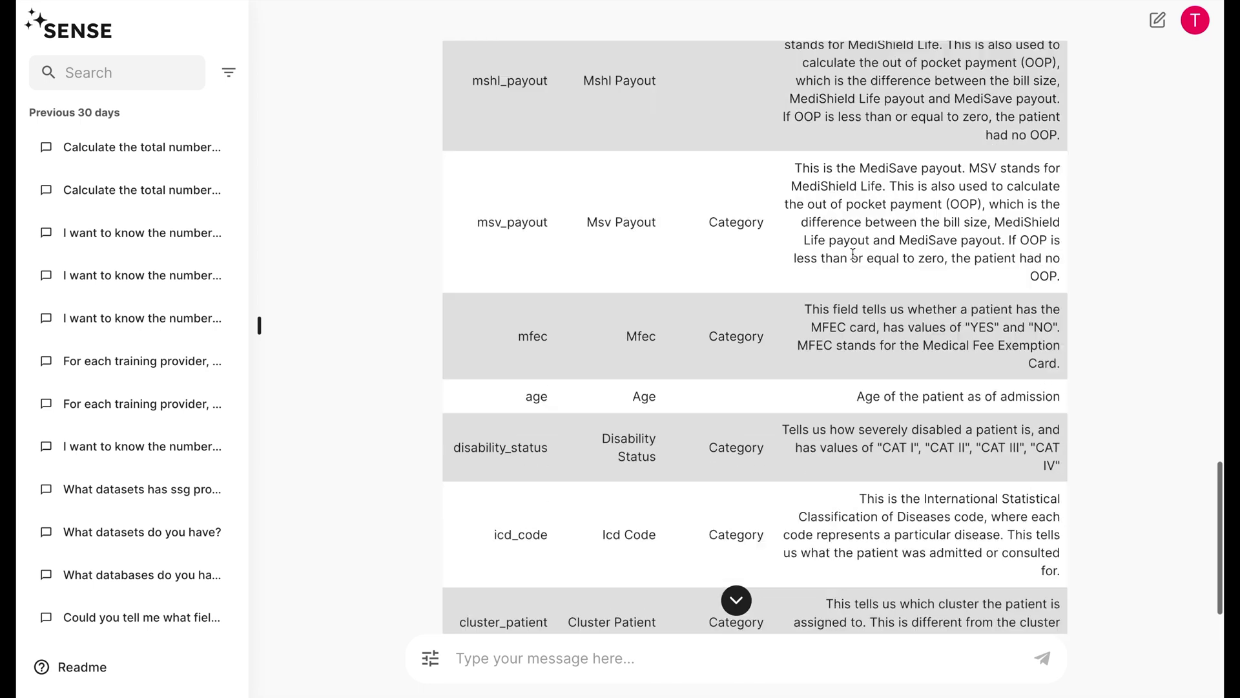
{"action": "left_click", "coordinate": [627, 665]}
{"action": "type", "text": "Using the"}
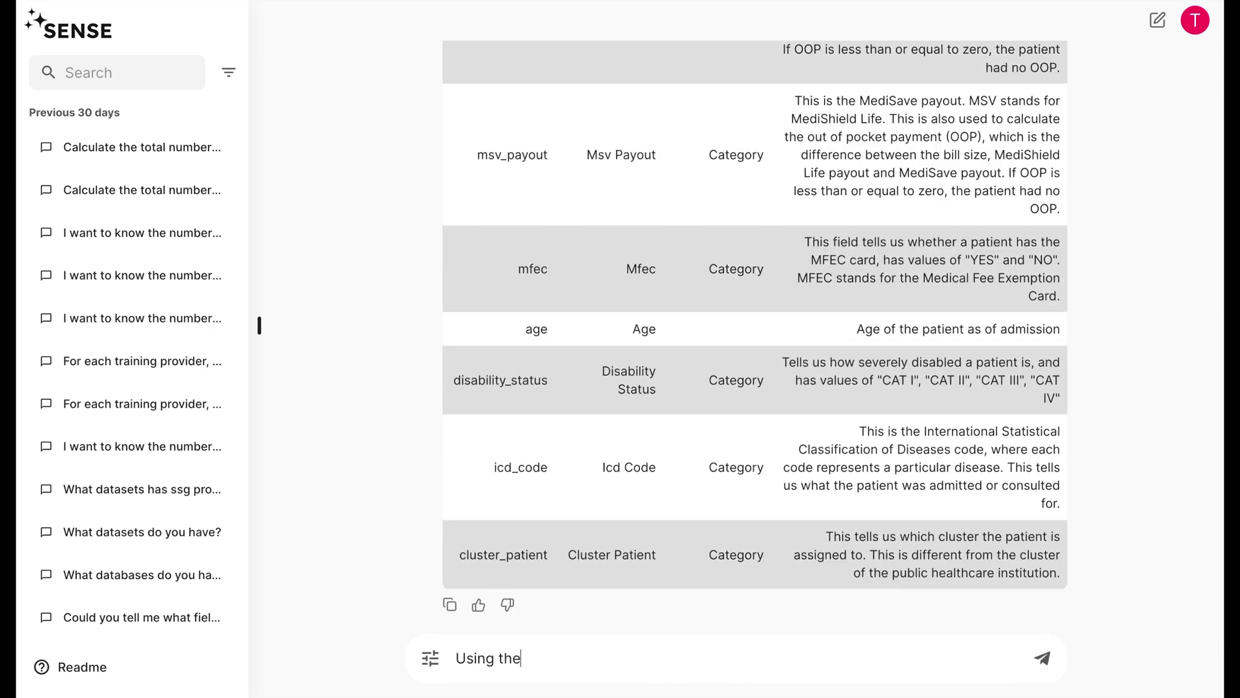
{"action": "key", "text": "ctrl+v"}
{"action": "type", "text": "table, "}
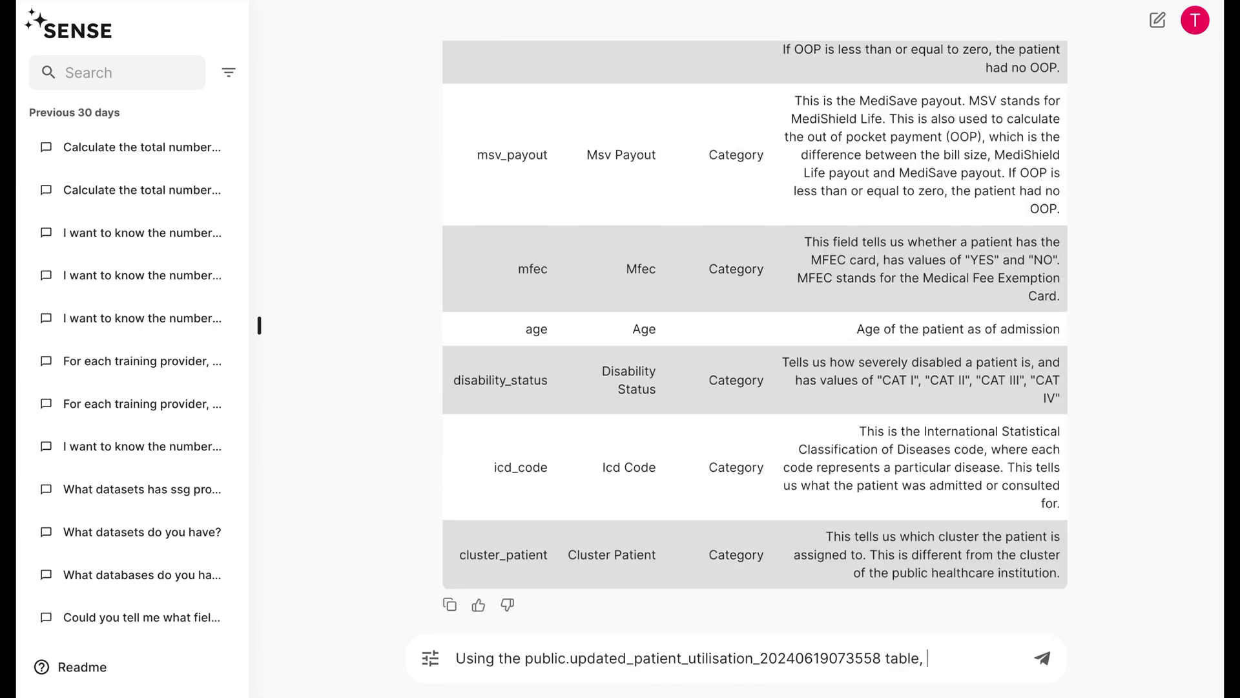
{"action": "type", "text": "tell me the ALOS per year. Show me the SQL you used."}
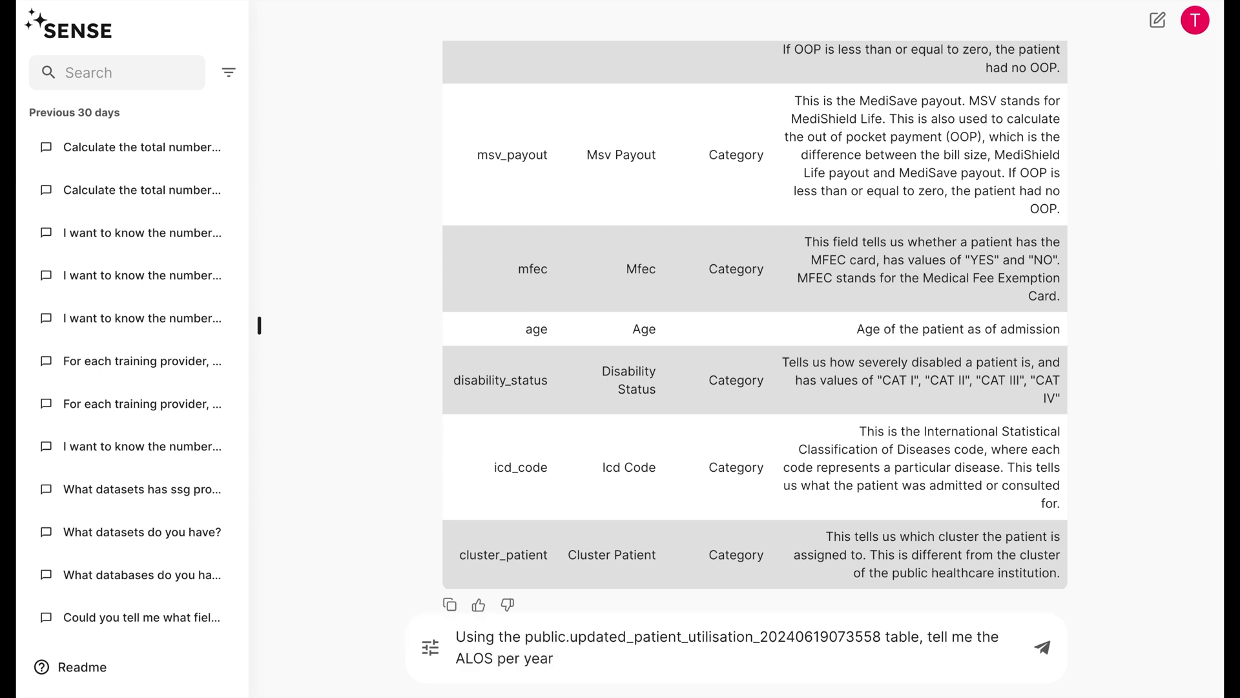
{"action": "key", "text": "Return"}
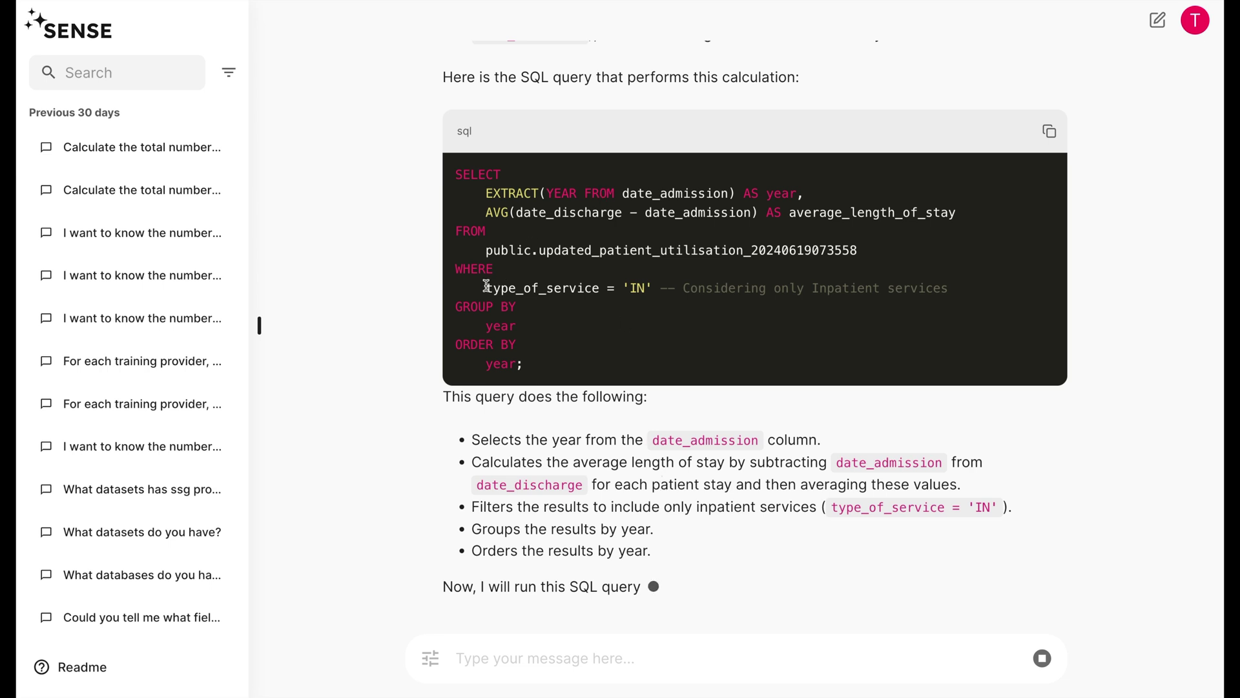
{"action": "left_click_drag", "start_coordinate": [488, 286], "coordinate": [654, 282]}
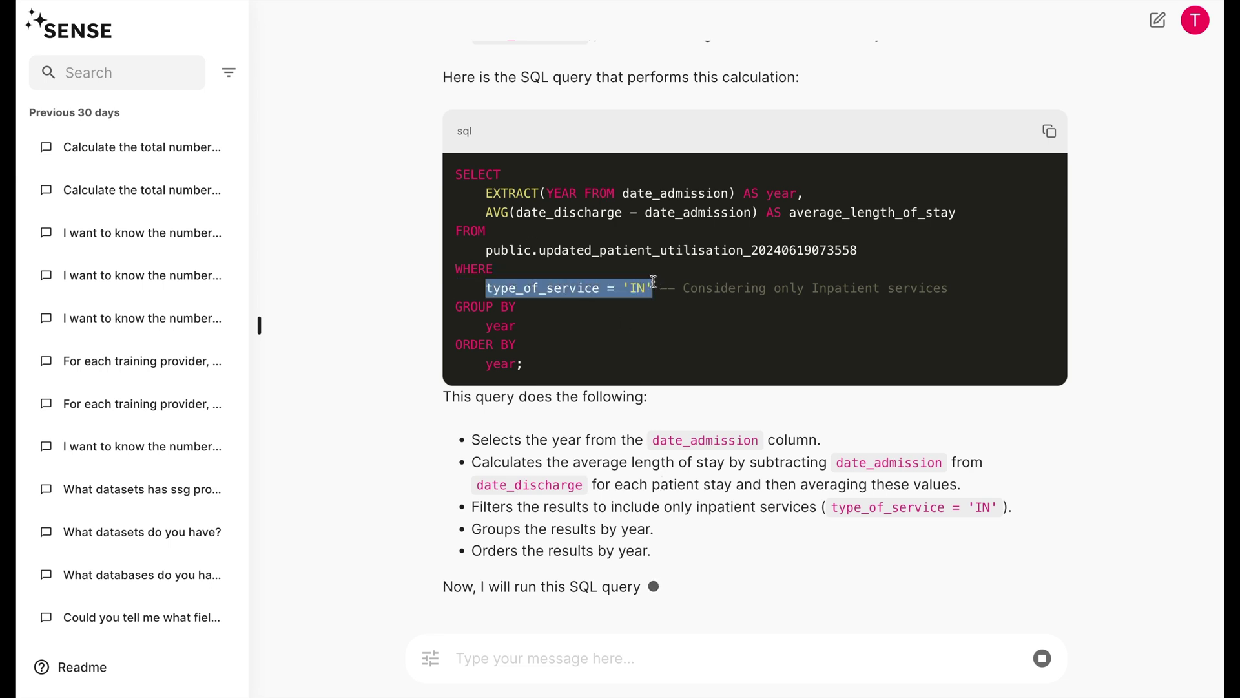
{"action": "left_click", "coordinate": [452, 462]}
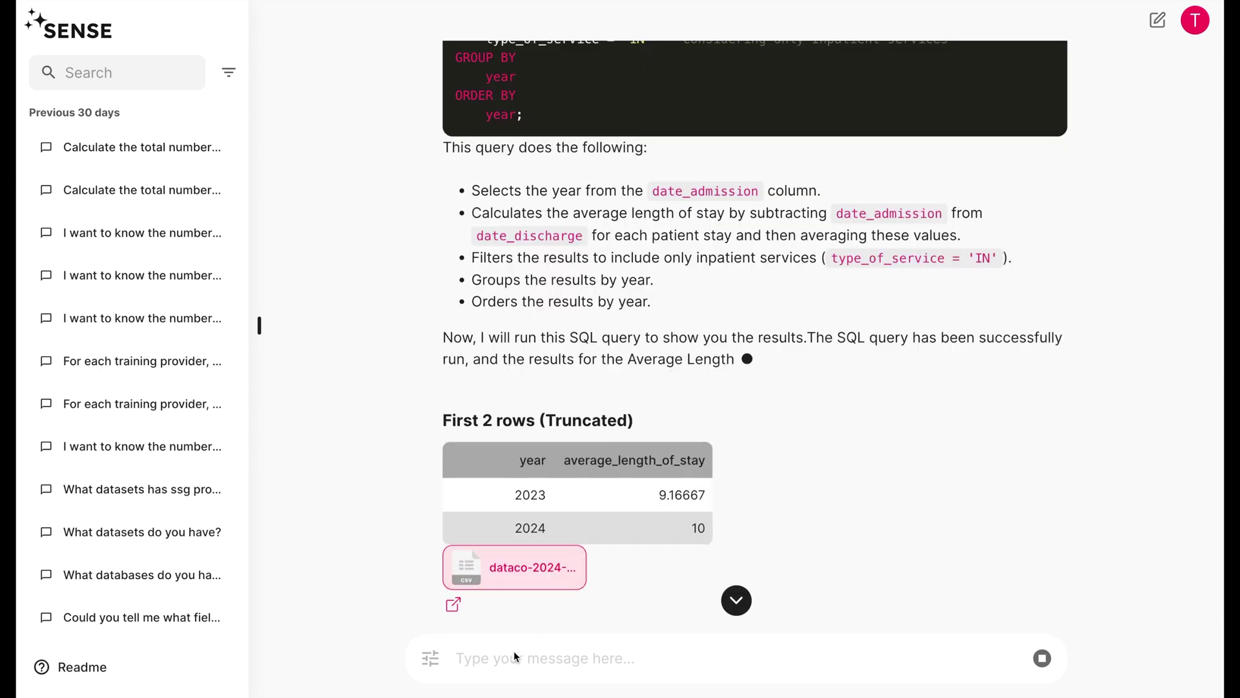
- Ask how many patients had no OOP value, requesting the SQL used, and inspect the WHERE condition of the returned query
{"action": "type", "text": "I wan"}
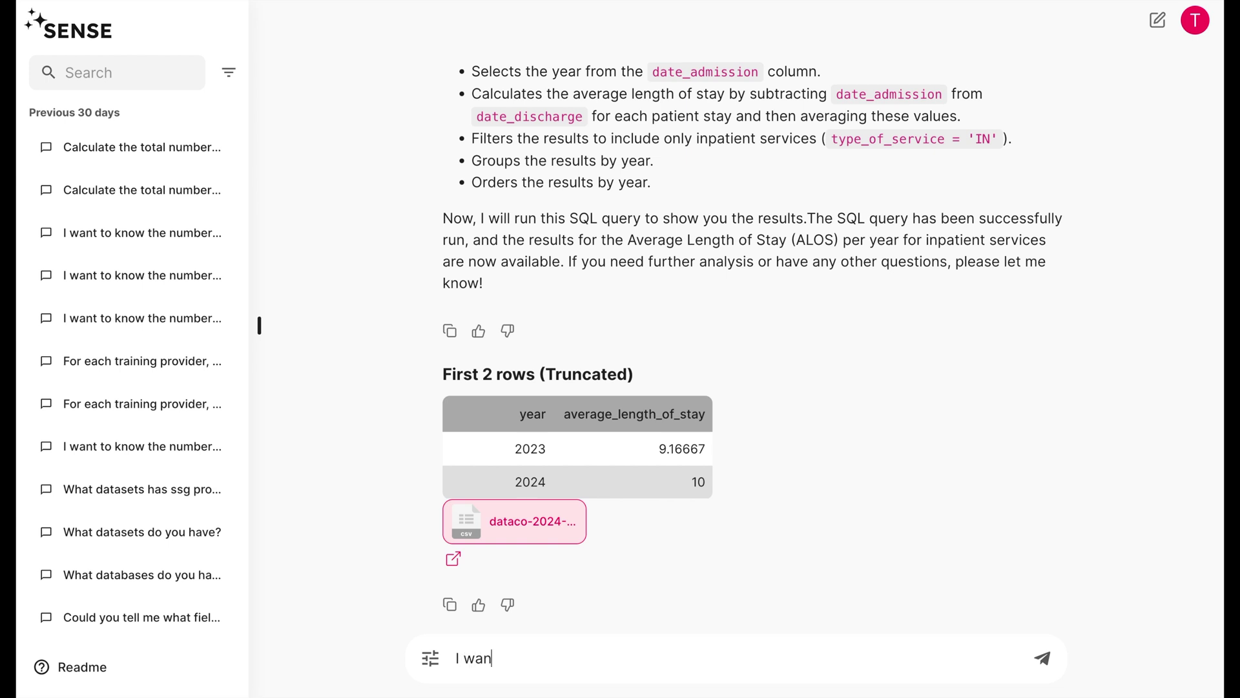
{"action": "type", "text": "t to know how many p"}
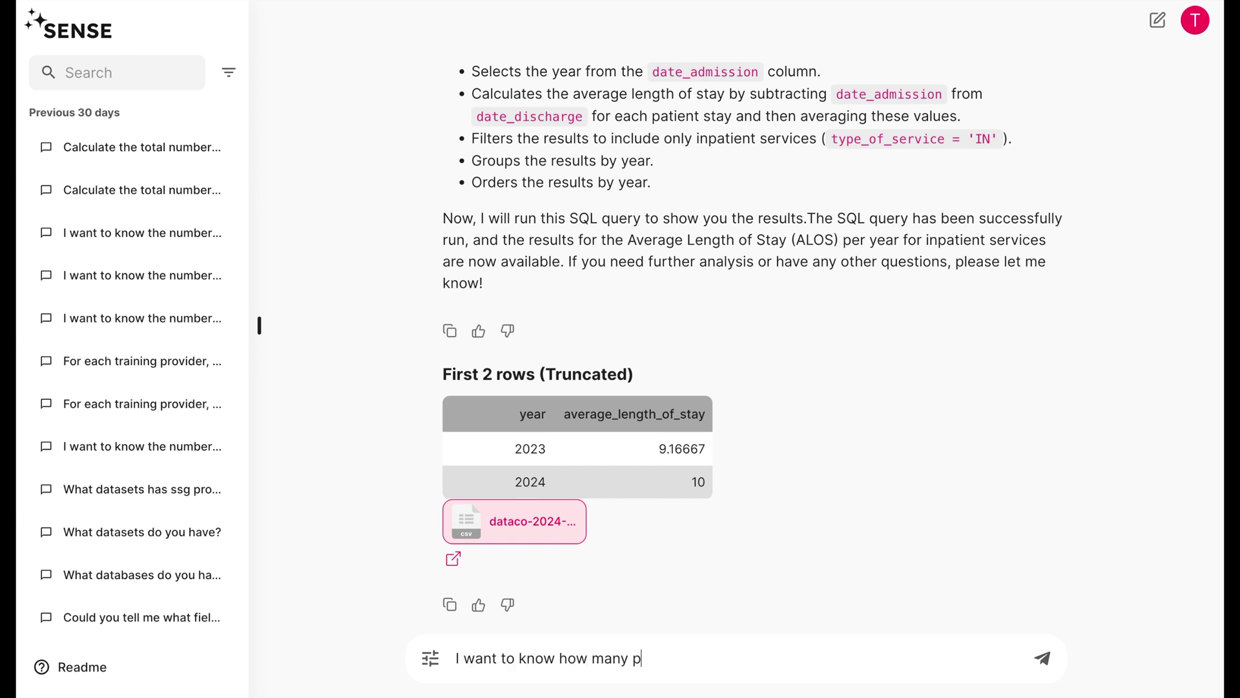
{"action": "type", "text": "atients had no OP"}
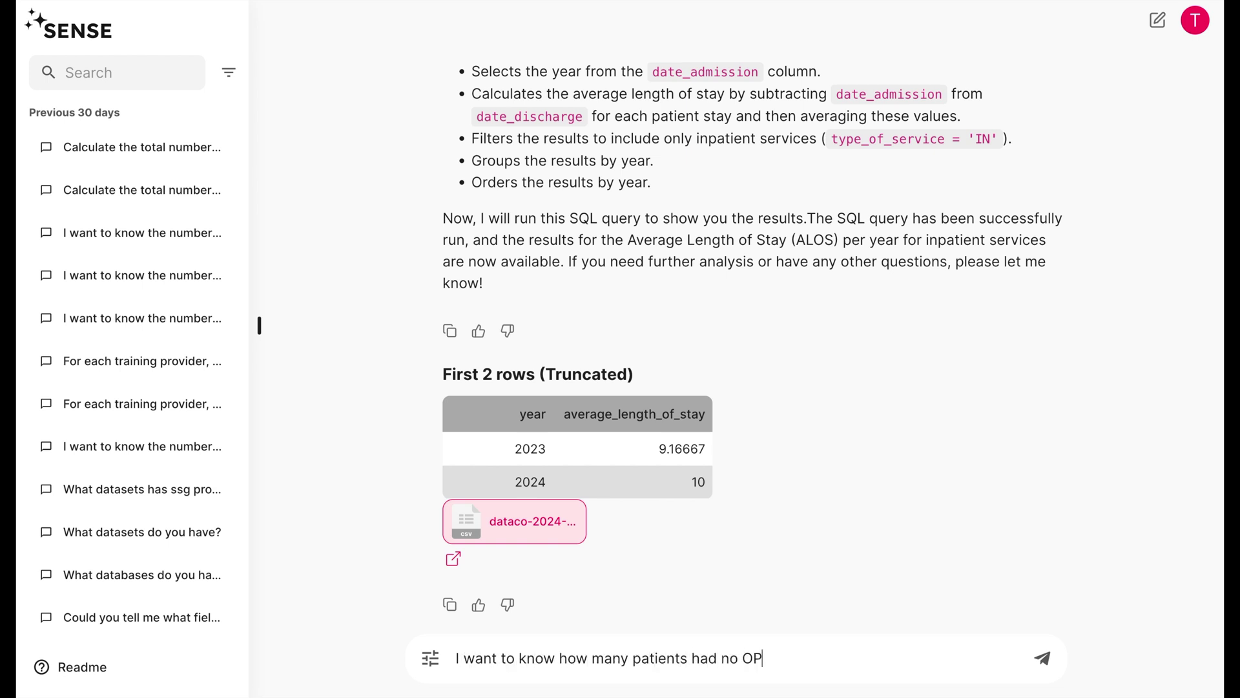
{"action": "type", "text": "OP value. Show me the SQL you used."}
{"action": "key", "text": "Return"}
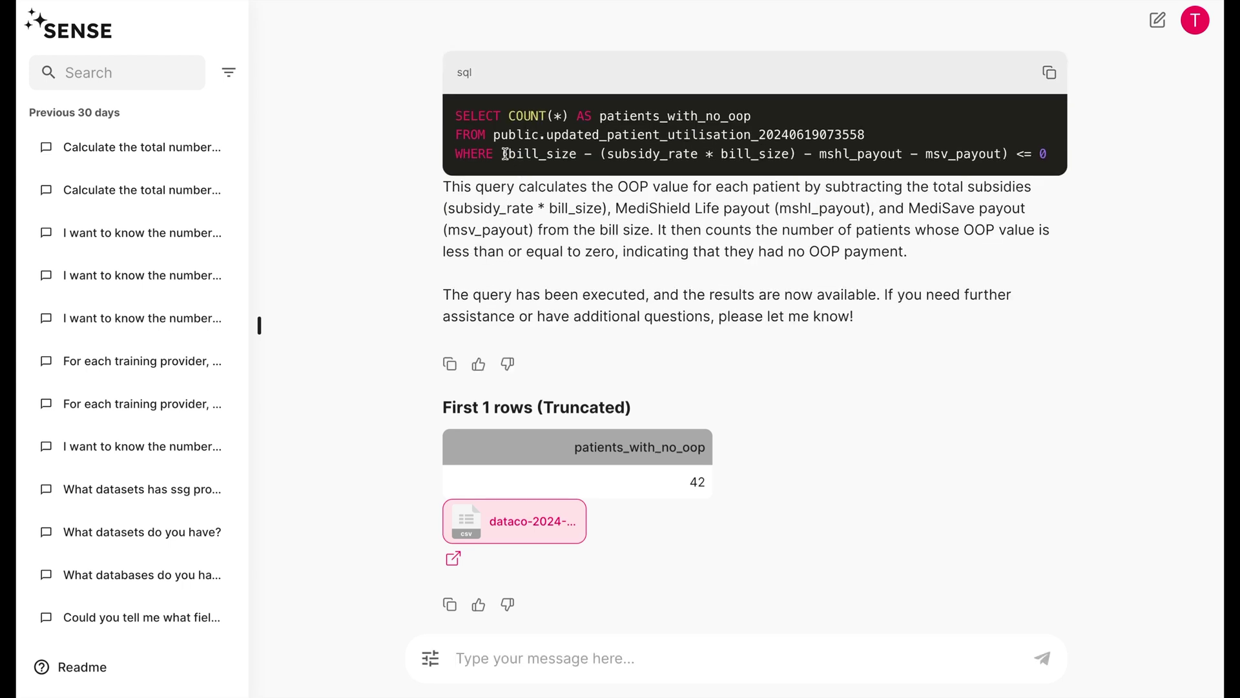
{"action": "left_click_drag", "start_coordinate": [503, 155], "coordinate": [823, 170]}
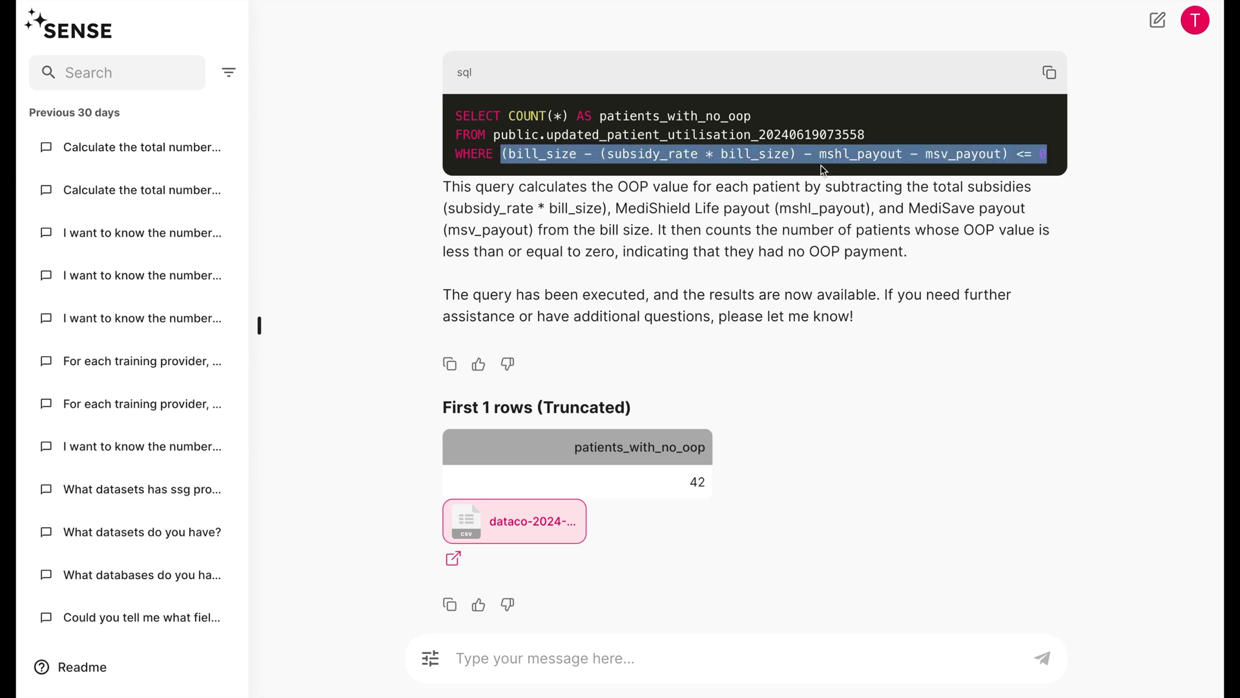
{"action": "left_click", "coordinate": [826, 246]}
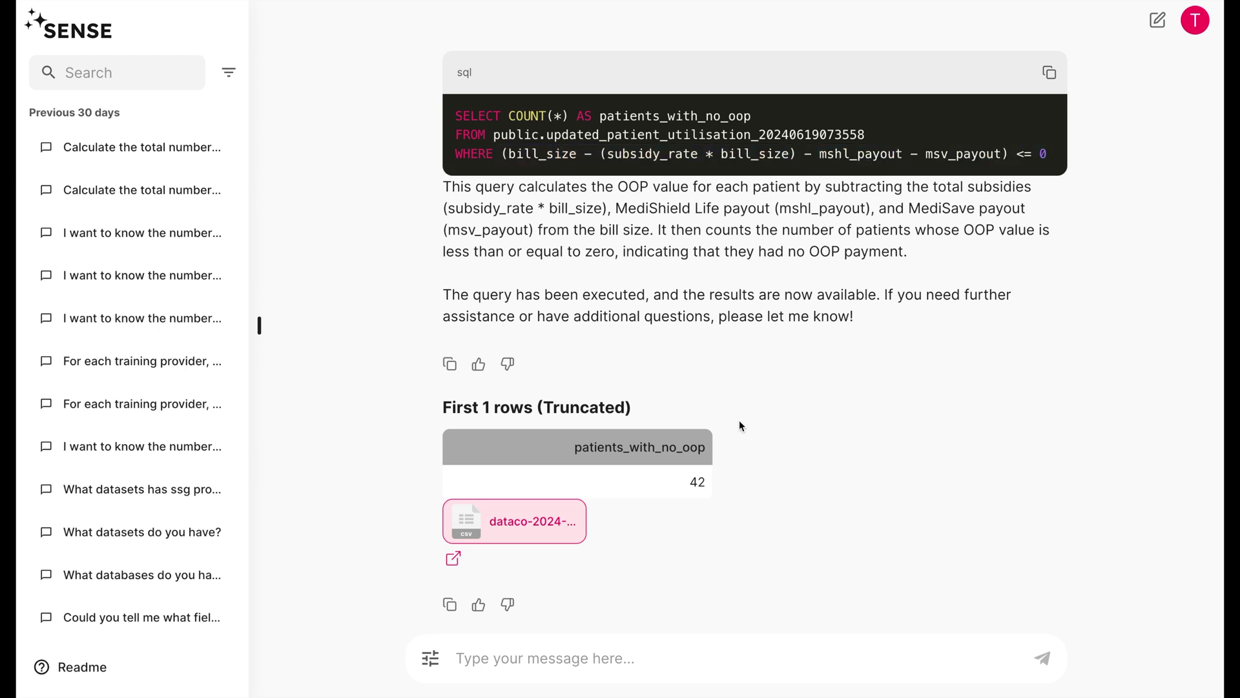
- Ask what the 25P and 75P cover charges are for all types of services
{"action": "left_click", "coordinate": [598, 656]}
{"action": "type", "text": "Tell me wha"}
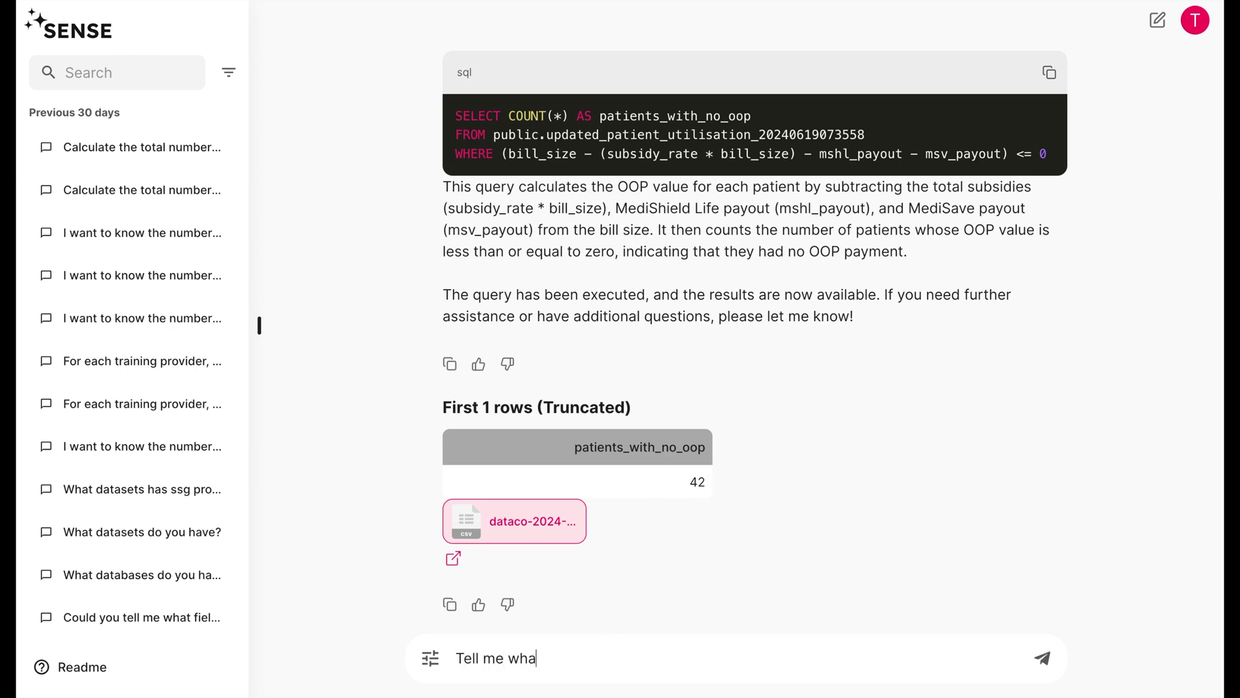
{"action": "type", "text": "t the 25P and 75P cover charges"}
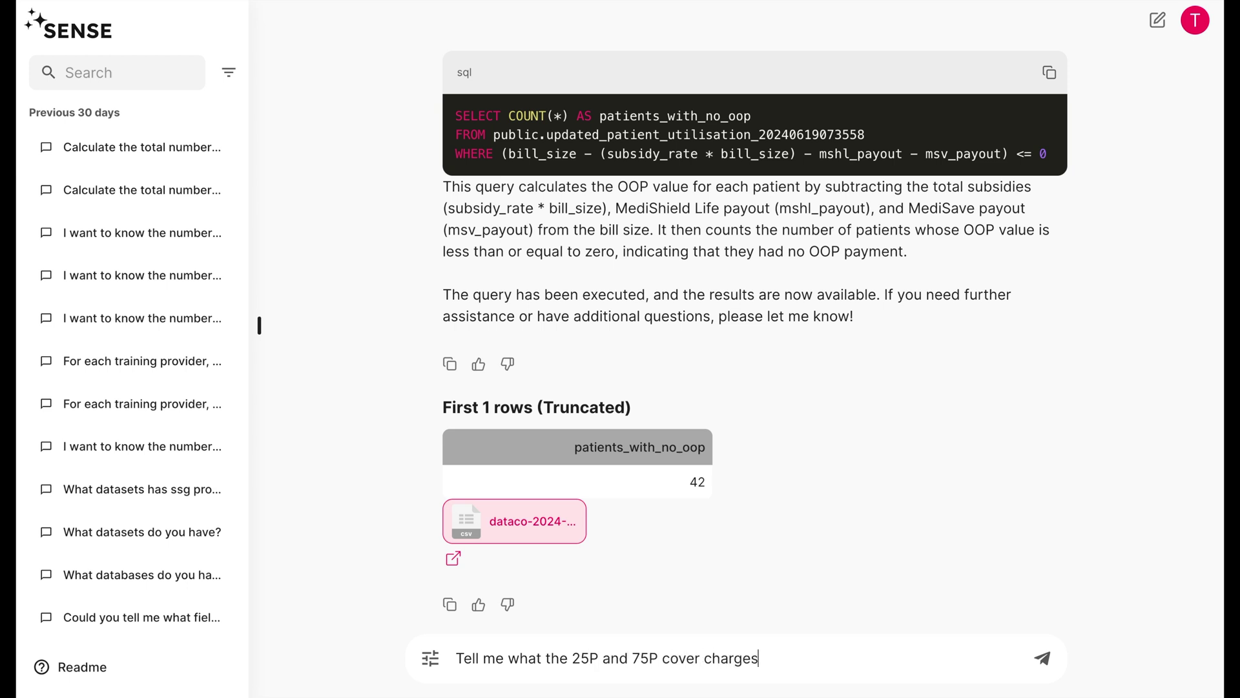
{"action": "type", "text": " are for all types of services"}
{"action": "key", "text": "Return"}
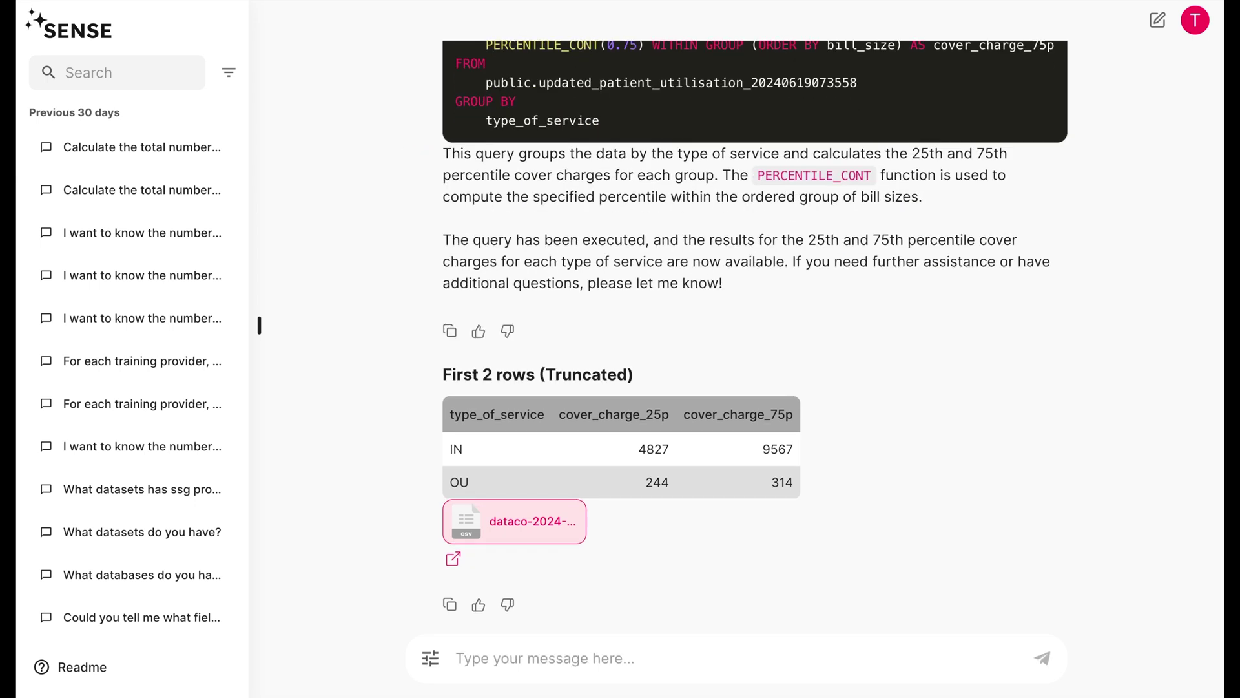
- Draft a message changing the OOP definition to "bill_size - (subsidy_rate * bill_size) - msv_payout - mshl_payout", where the order of these terms matters
{"action": "type", "text": "I'm going to change the OOP definition to \"bill_size - (subsidy_rate * bill_size) - mshl_payout - msv_payout\""}
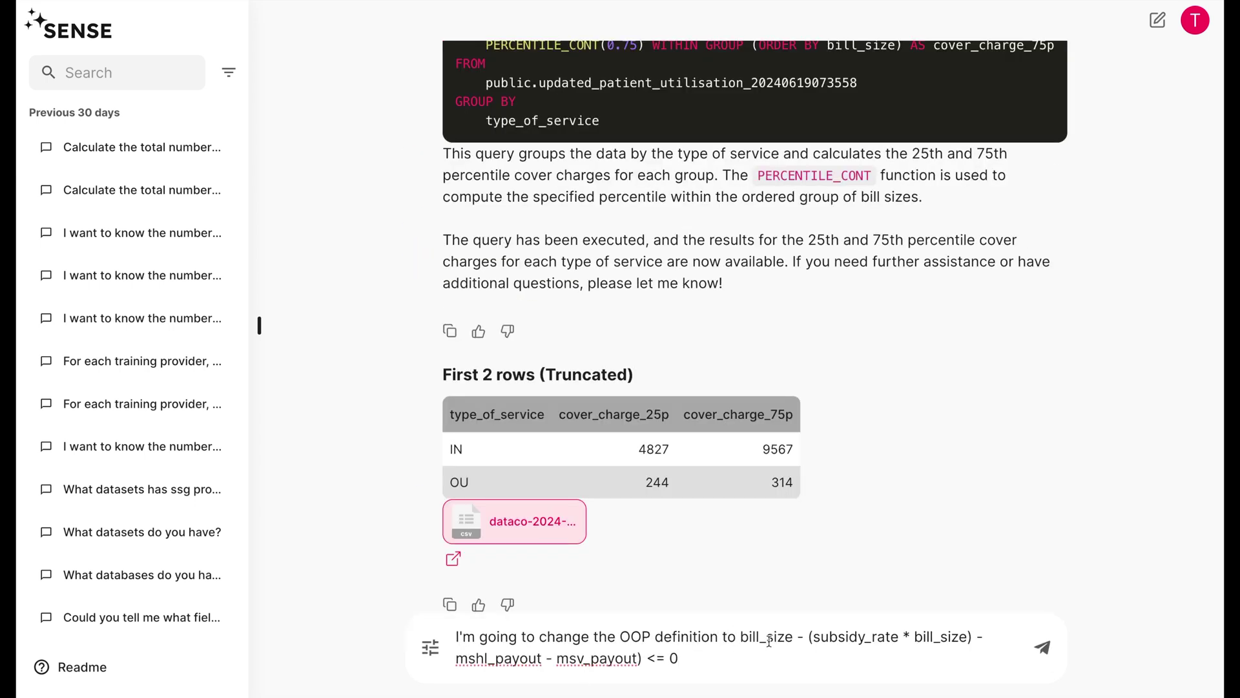
{"action": "double_click", "coordinate": [587, 657]}
{"action": "type", "text": "mshl_payout"}
{"action": "double_click", "coordinate": [497, 658]}
{"action": "type", "text": "msv_payout - mshl_payout\""}
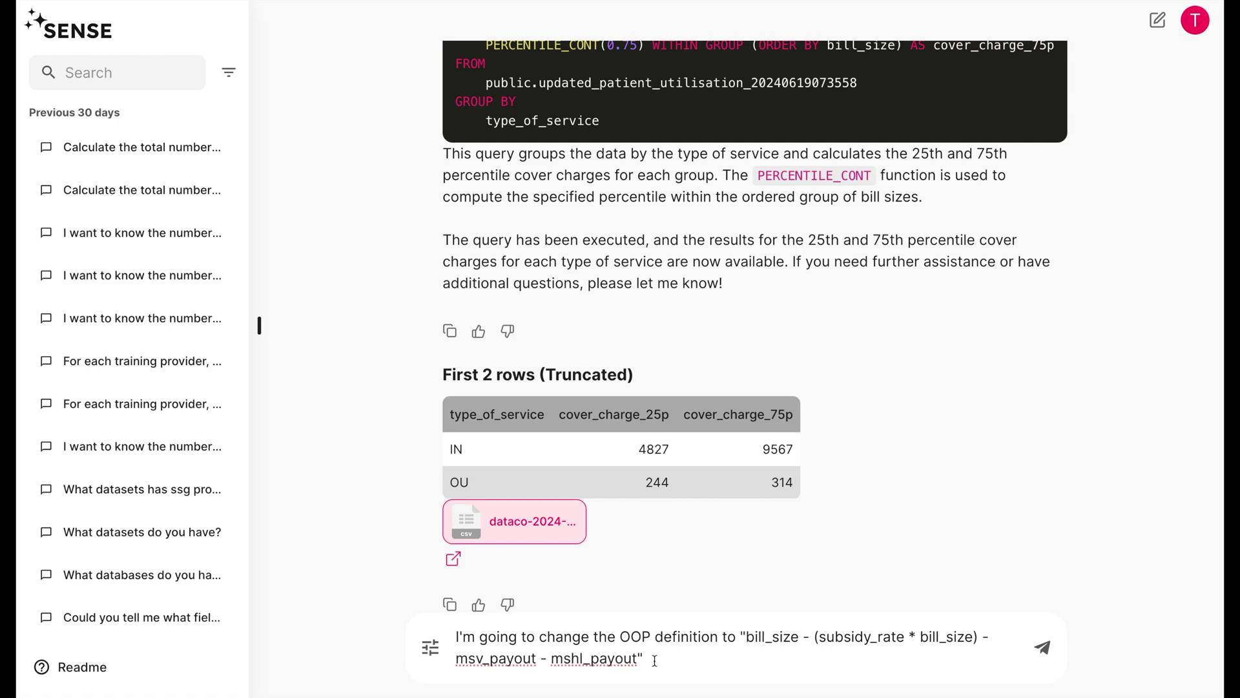
{"action": "type", "text": ", where the order of these terms matters."}
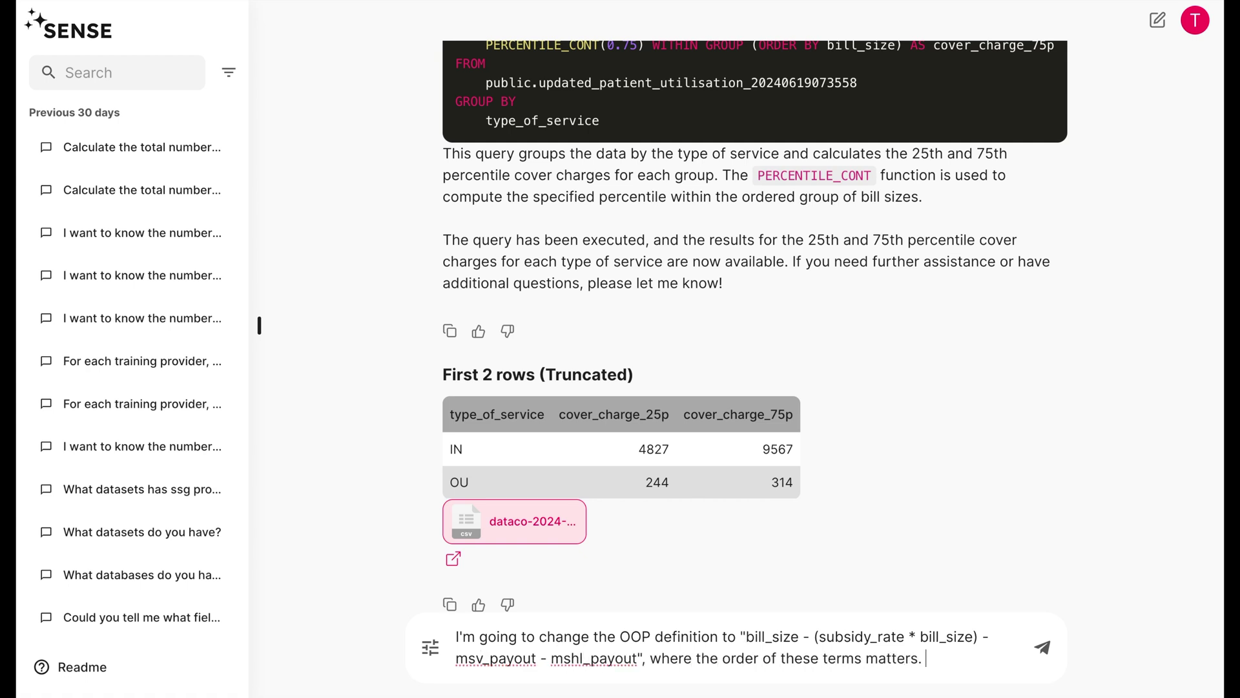
- Complete and send the message asking how many unique patients had no OOP after MediSave payouts and only after MediShield Life, with the SQL used
{"action": "type", "text": " Could you tell me"}
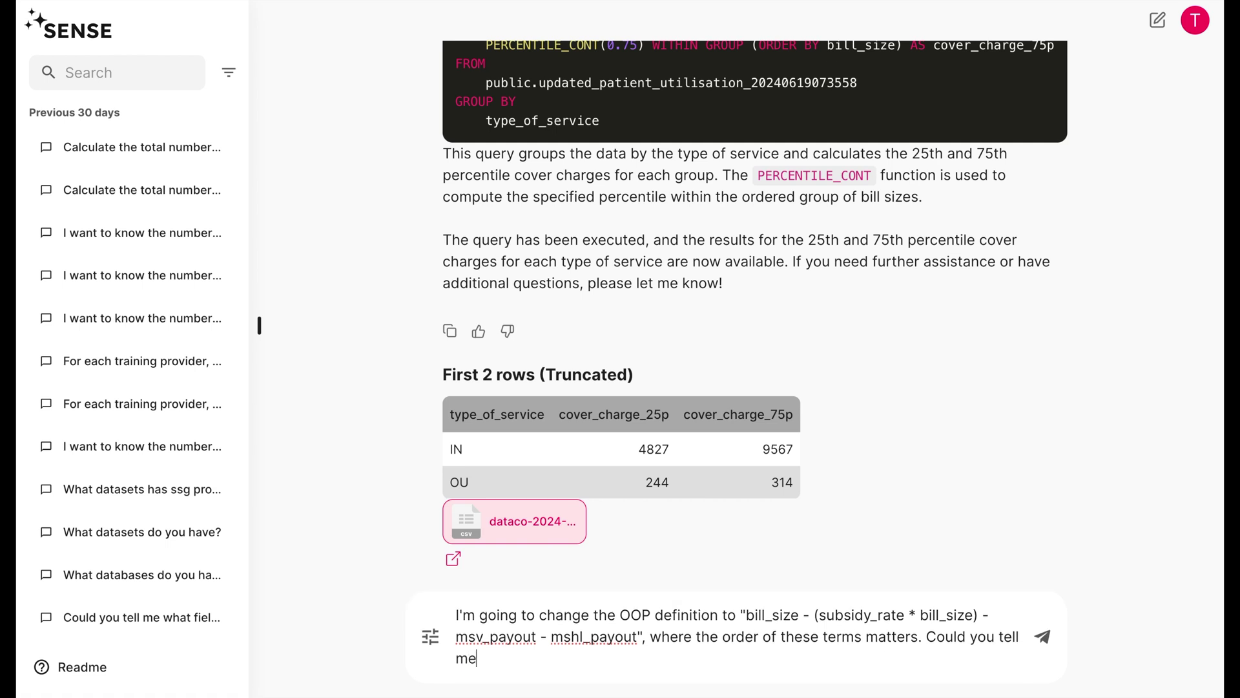
{"action": "type", "text": " how many unique patie"}
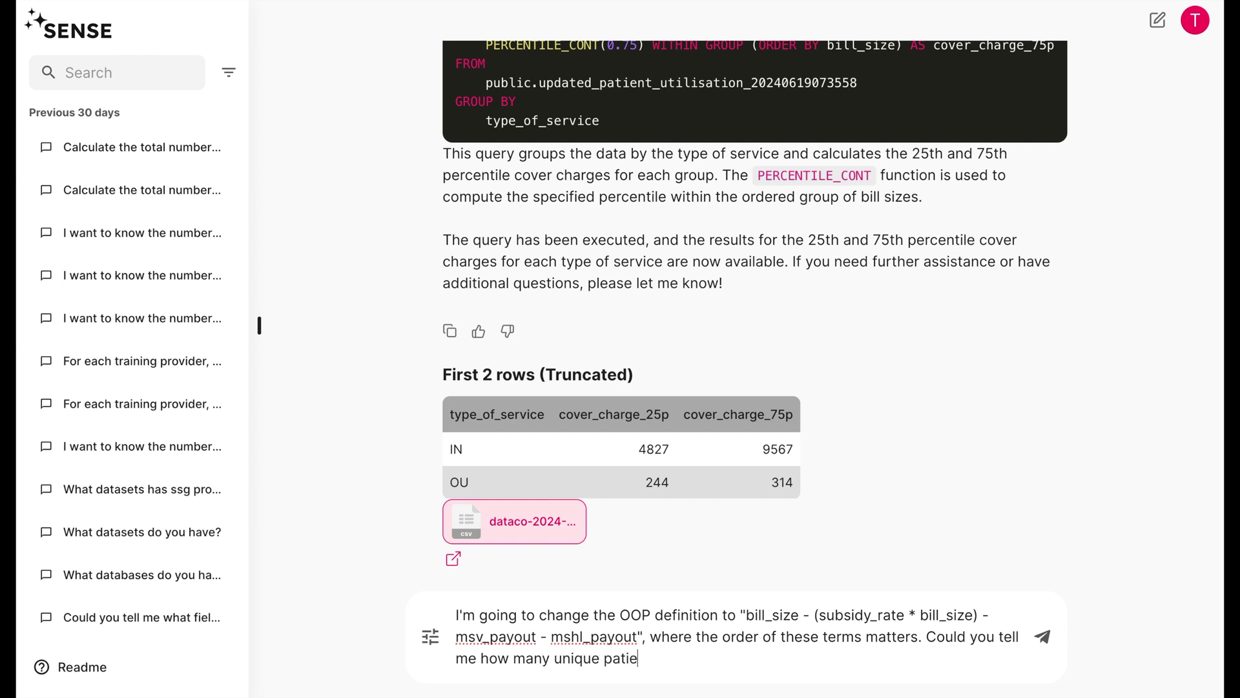
{"action": "type", "text": "nts had no OOP after MediSave payouts were used, and how many unique patients had no OOP"}
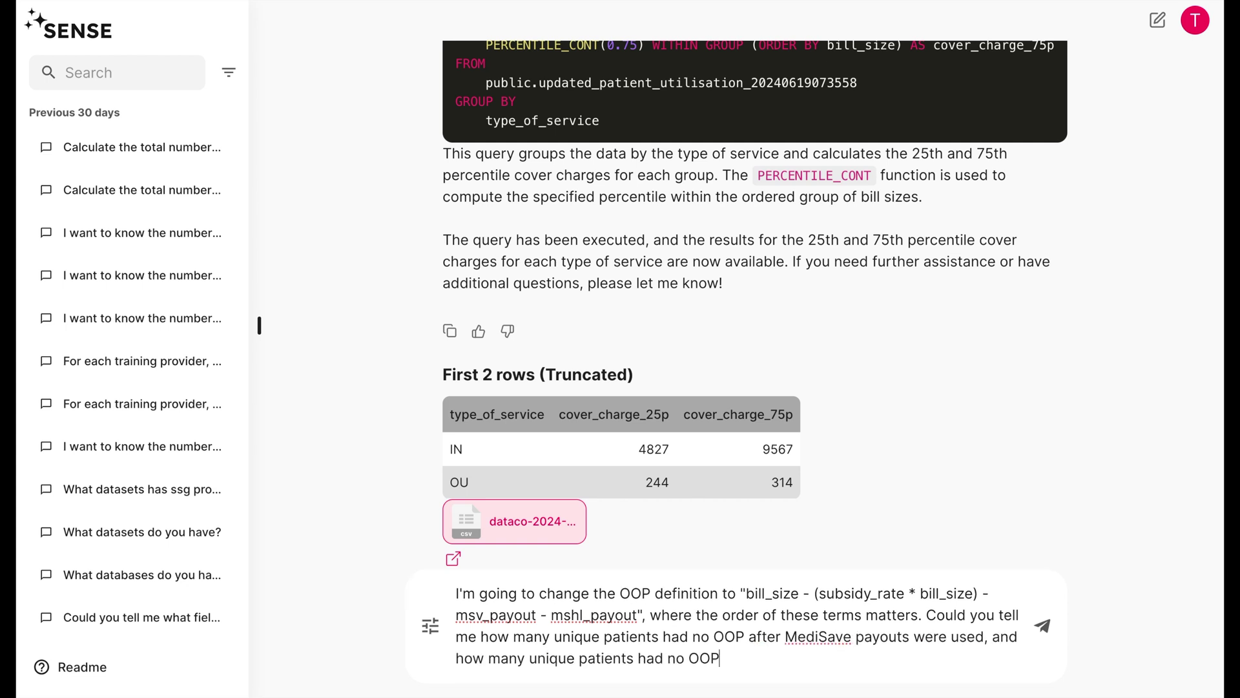
{"action": "type", "text": " only after MediShield Life was used? Show me the SQL you used."}
{"action": "key", "text": "Return"}
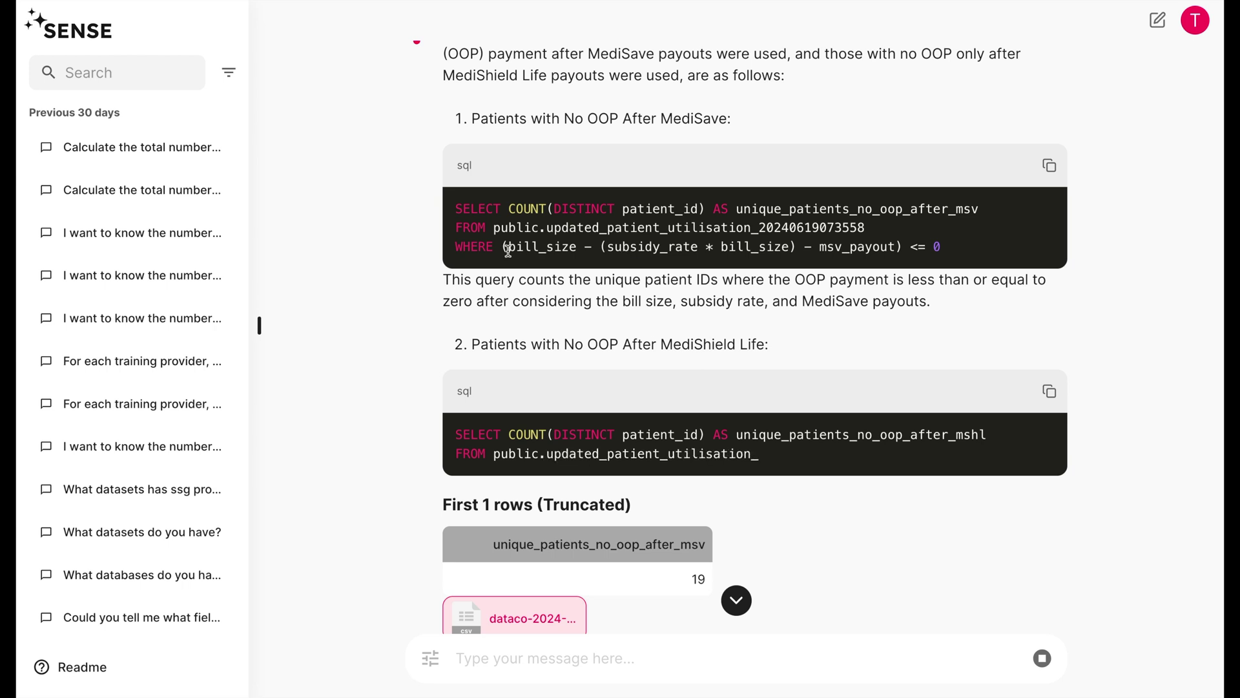
- Examine the WHERE conditions of the MediSave and MediShield Life queries and their result tables
{"action": "left_click_drag", "start_coordinate": [456, 165], "coordinate": [667, 250]}
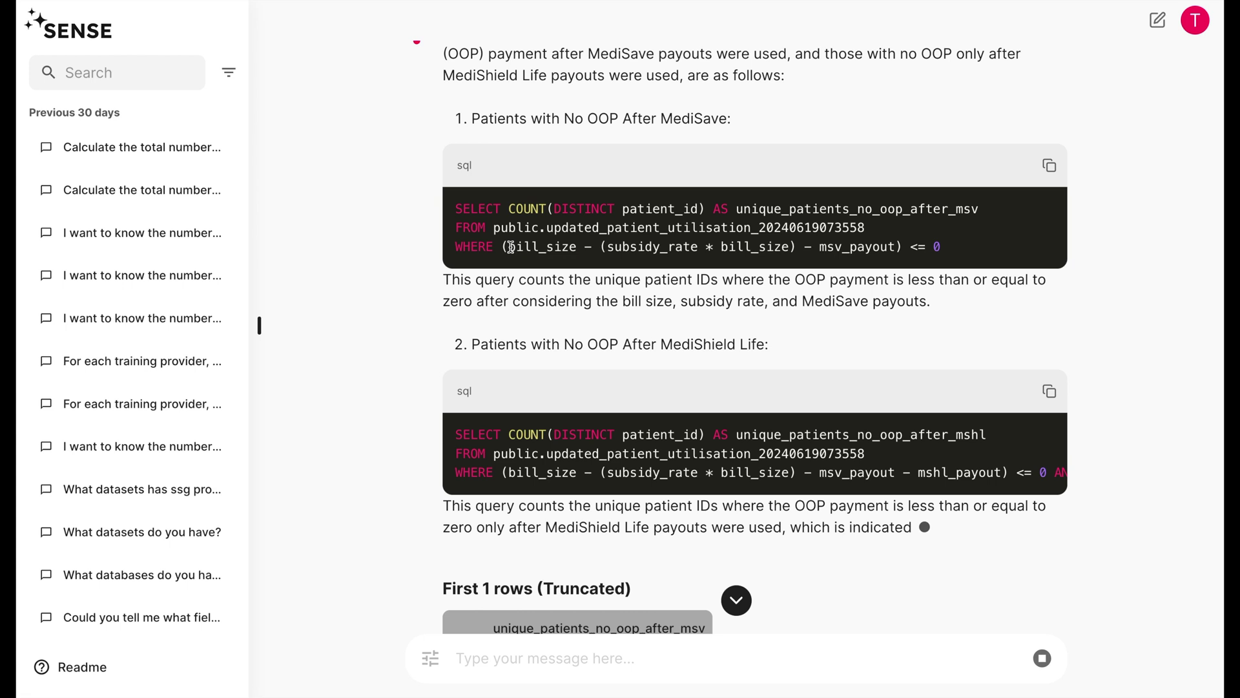
{"action": "left_click_drag", "start_coordinate": [508, 247], "coordinate": [943, 246]}
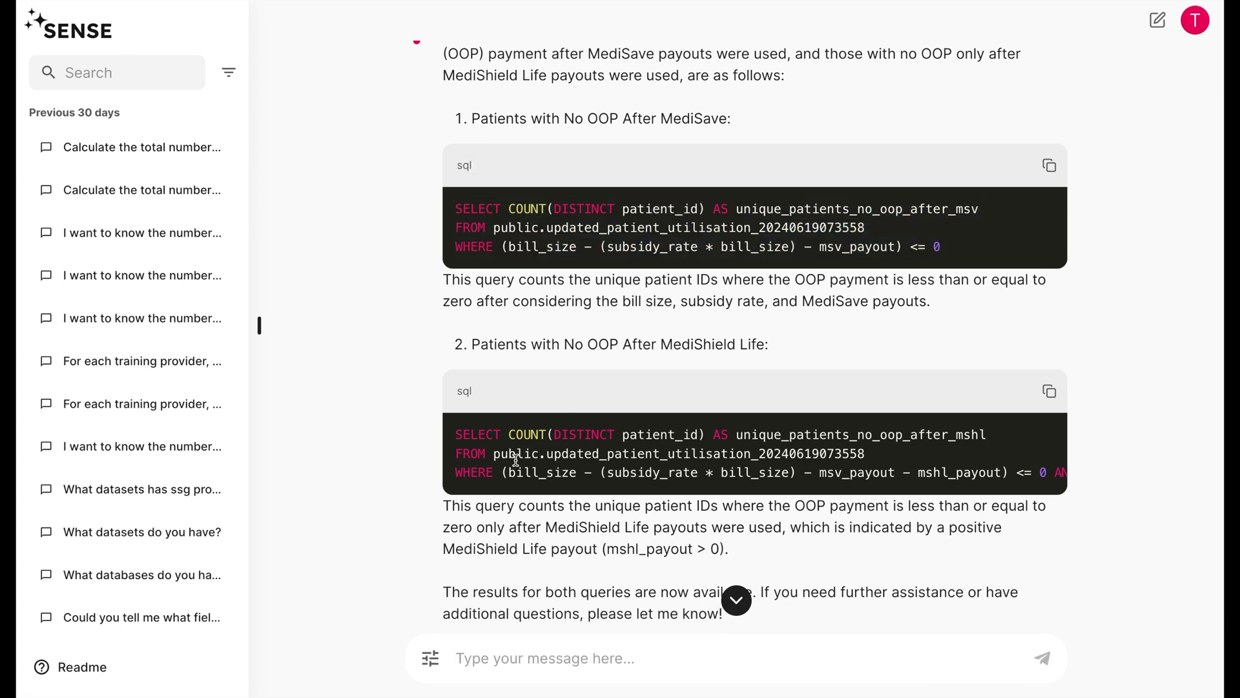
{"action": "scroll", "coordinate": [513, 470], "scroll_direction": "down", "scroll_amount": 2}
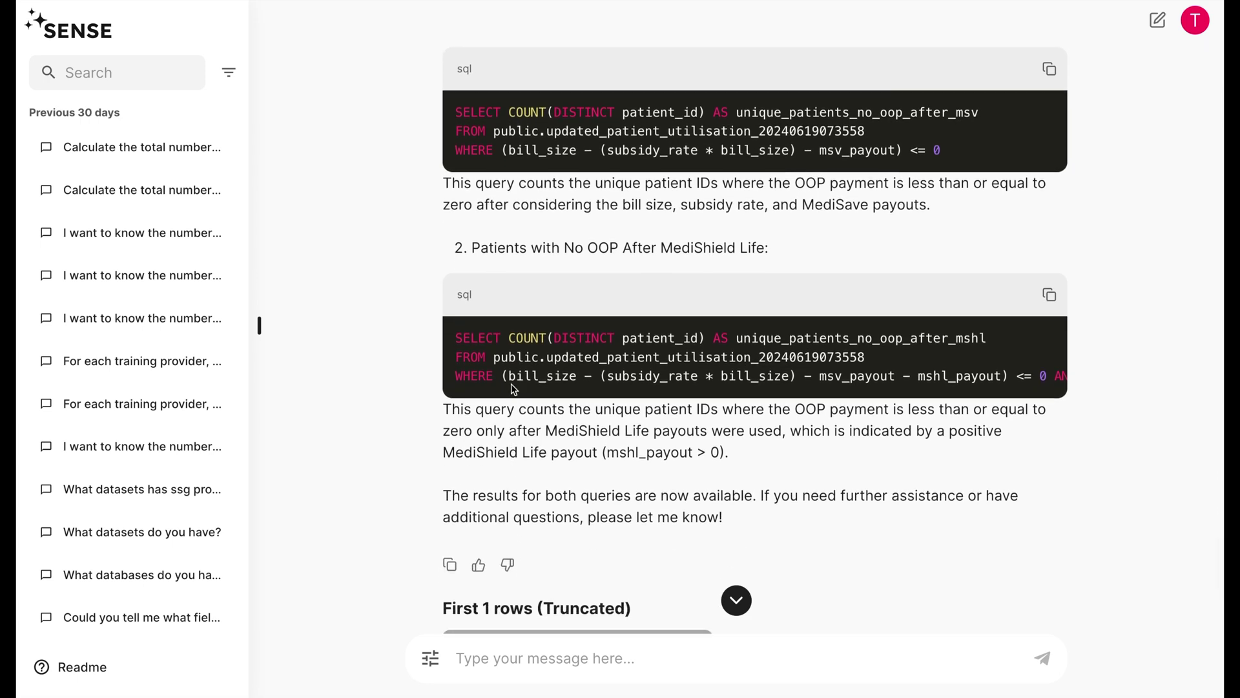
{"action": "left_click_drag", "start_coordinate": [509, 376], "coordinate": [993, 376]}
{"action": "left_click", "coordinate": [880, 493]}
{"action": "scroll", "coordinate": [794, 568], "scroll_direction": "down", "scroll_amount": 5}
- Ask, as a final calculation, to join both data tables and find the total bill size for each of the three healthcare clusters
{"action": "left_click", "coordinate": [711, 652]}
{"action": "type", "text": "As a final calculation, I want t"}
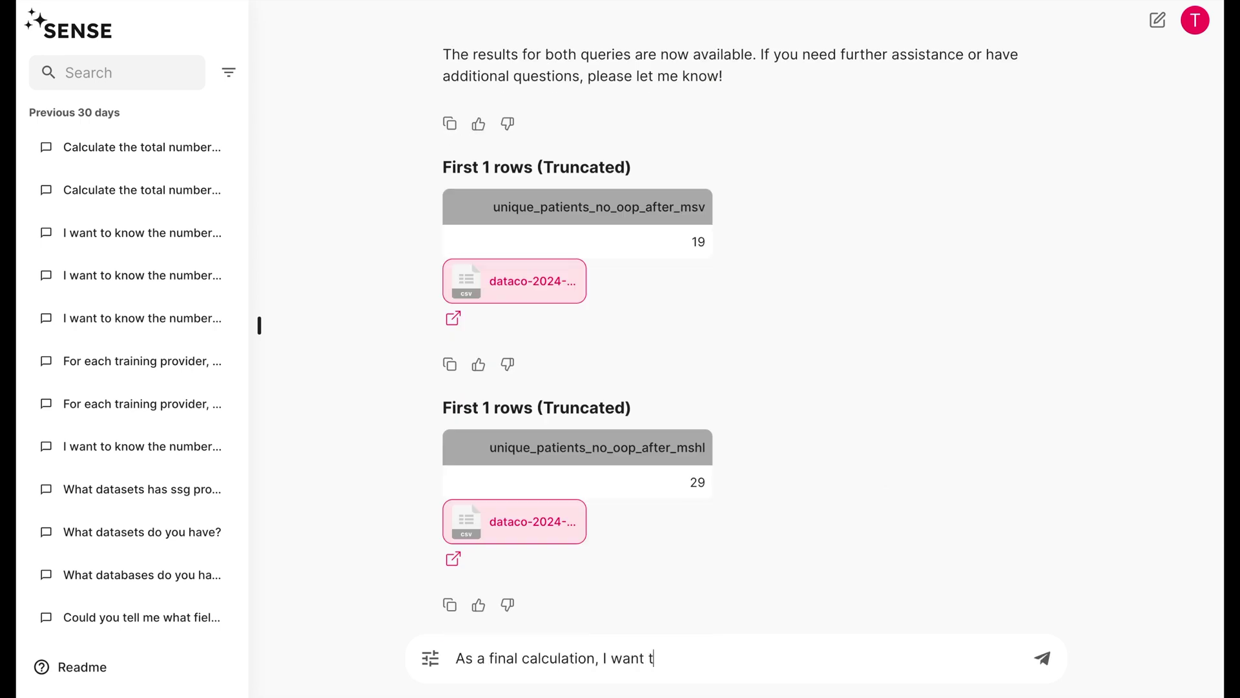
{"action": "type", "text": "ou to join both data tables in your dataset, to find the total bill size for each"}
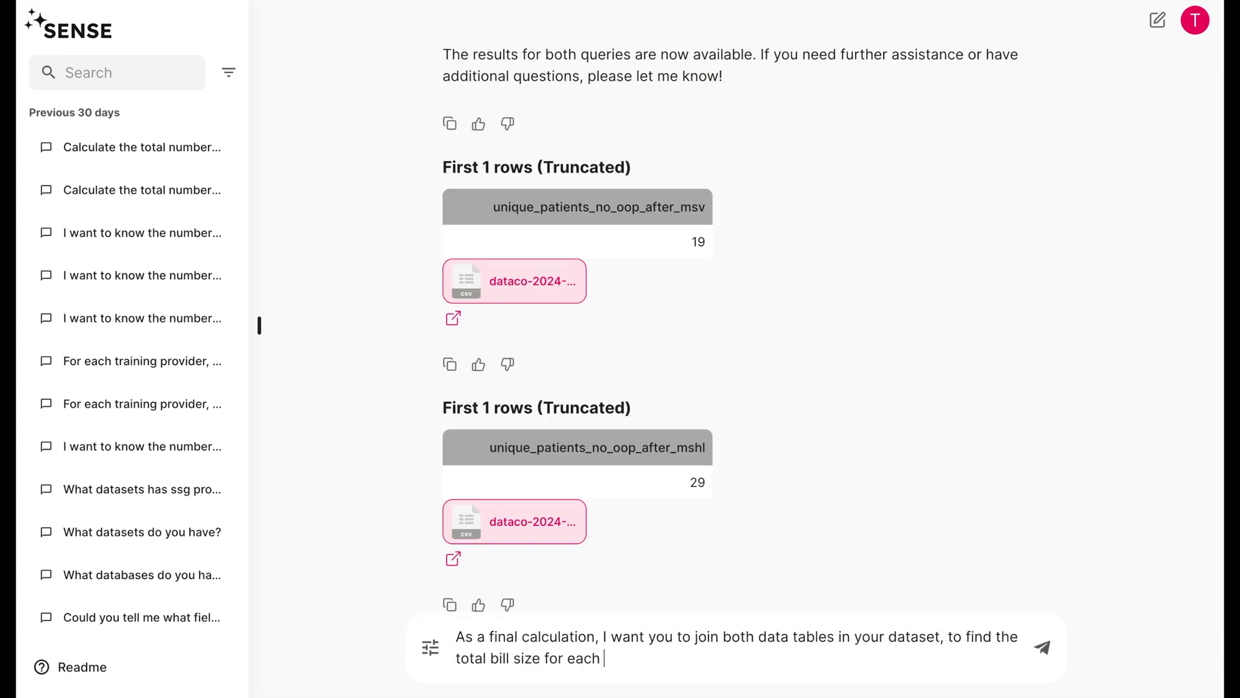
{"action": "type", "text": " of the three health"}
{"action": "type", "text": "care clusters"}
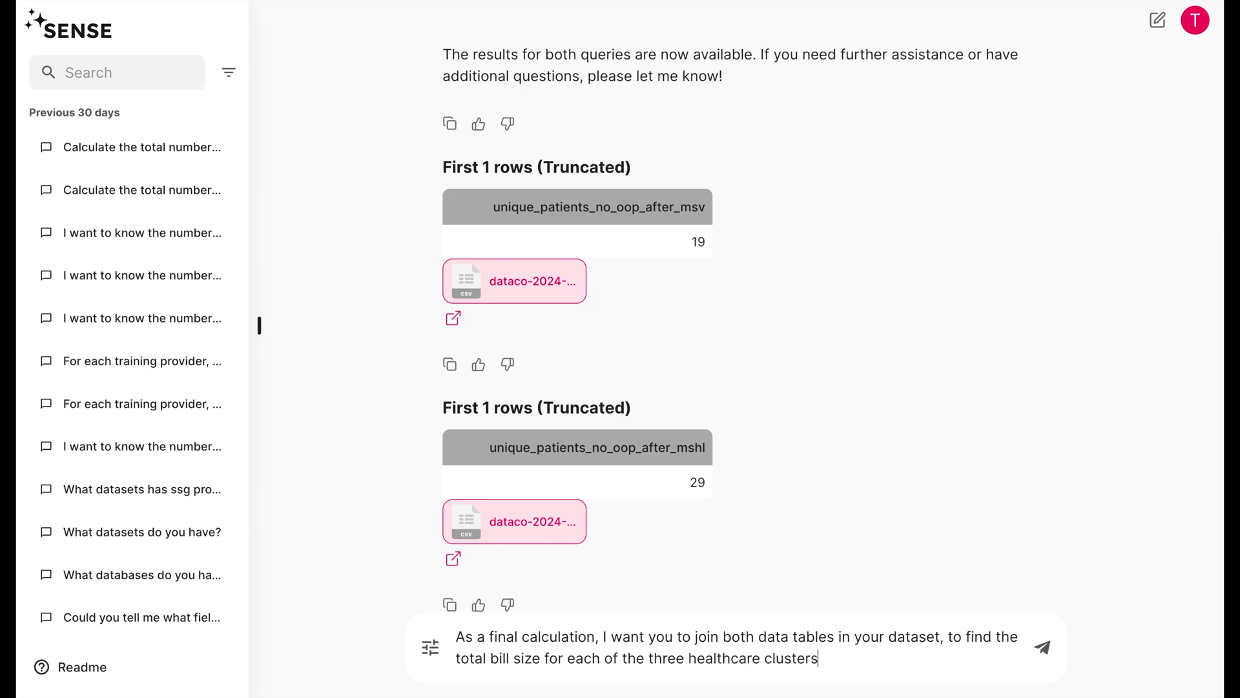
{"action": "key", "text": "Return"}
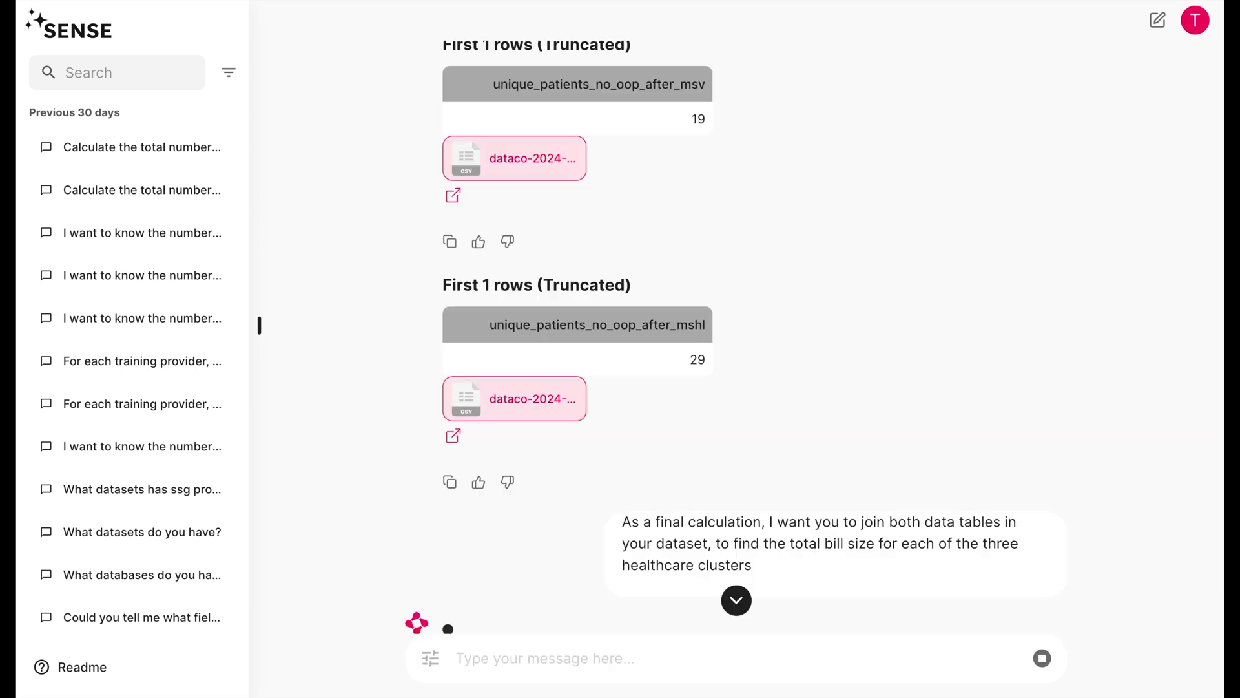